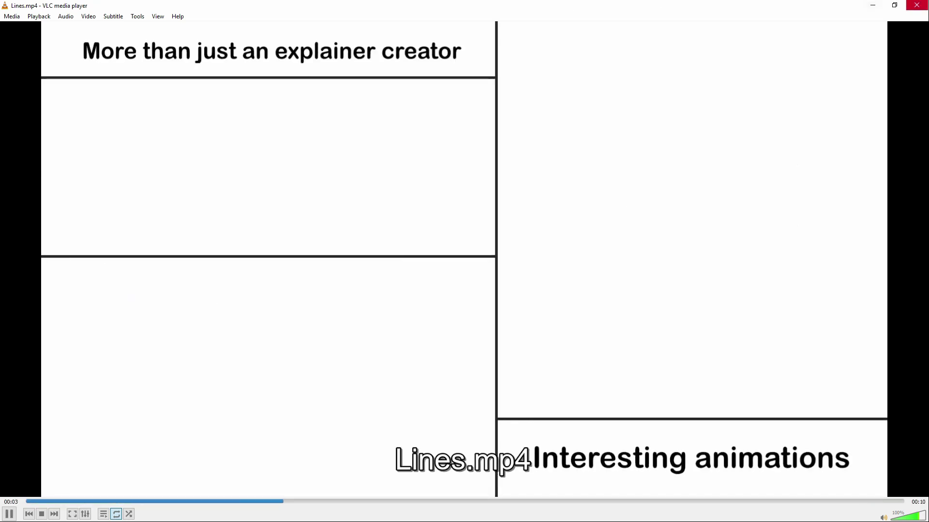
Step: Close the VLC window playing Lines.mp4 to return to the Doodly balloons scene
{"action": "left_click", "coordinate": [911, 9]}
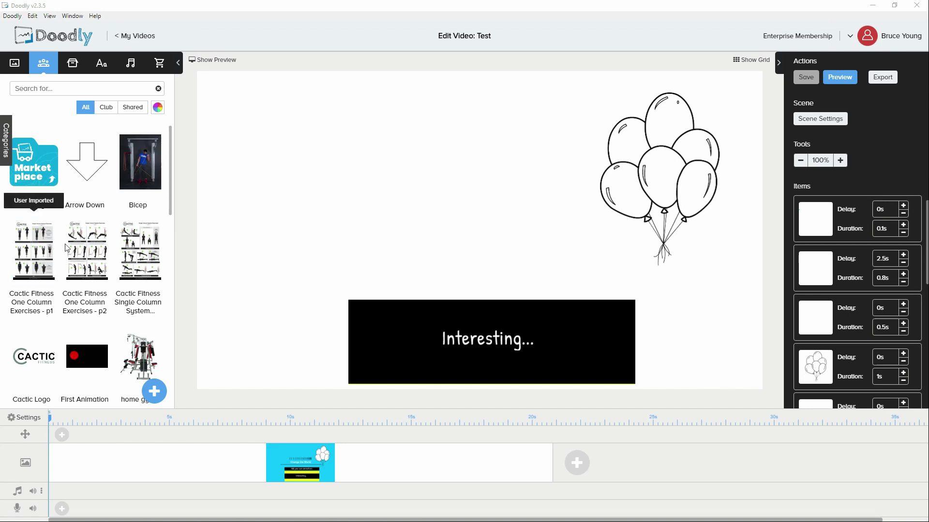
Step: Add the Block Black H 50 block from the props library to the scene
{"action": "left_click", "coordinate": [72, 63]}
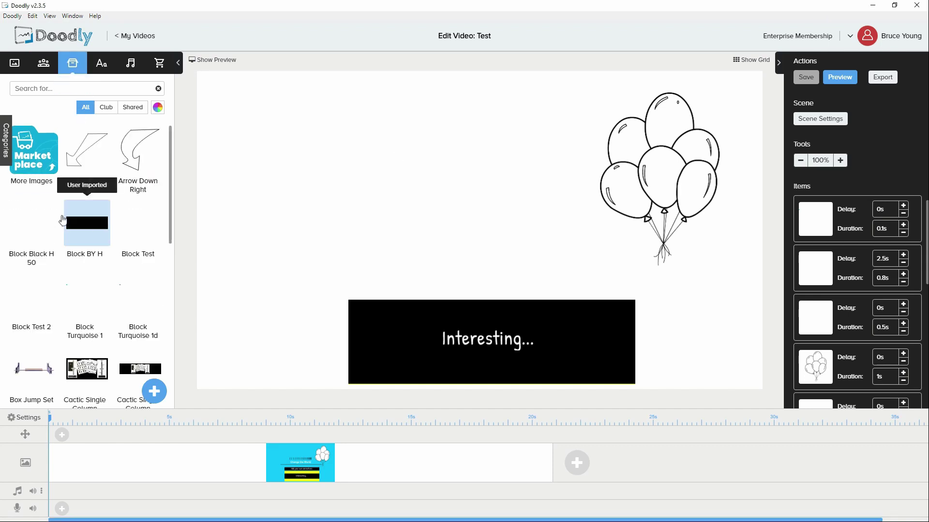
{"action": "left_click", "coordinate": [25, 214]}
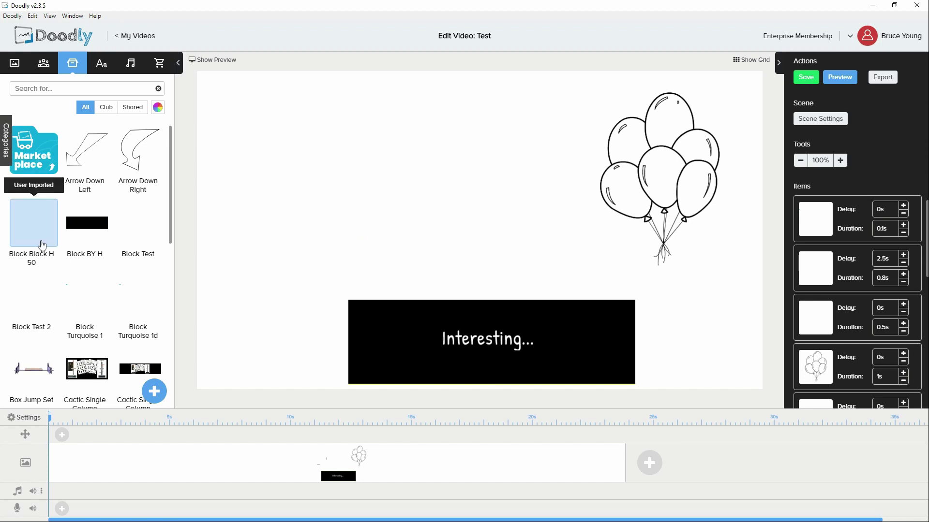
{"action": "scroll", "coordinate": [822, 339], "scroll_direction": "down", "scroll_amount": 8}
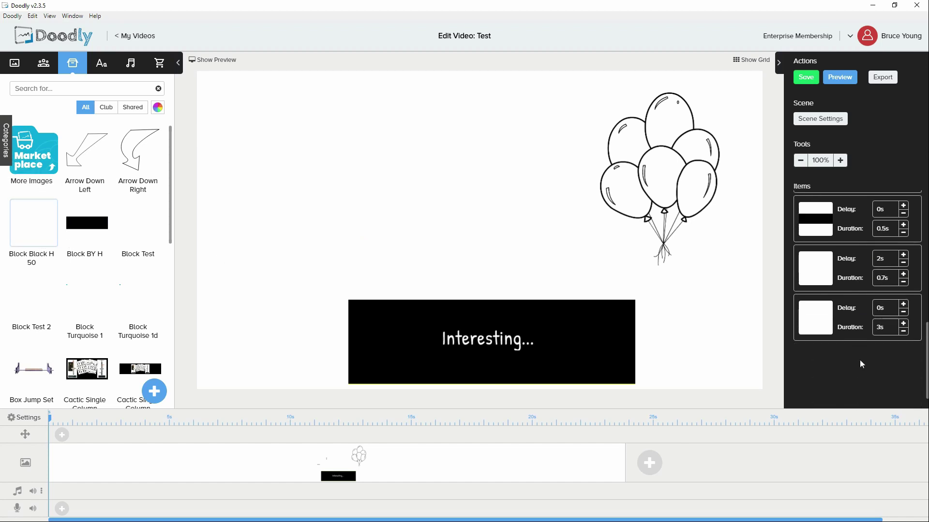
Step: Delete the empty 3-second text item from the scene's items list
{"action": "left_click", "coordinate": [827, 324]}
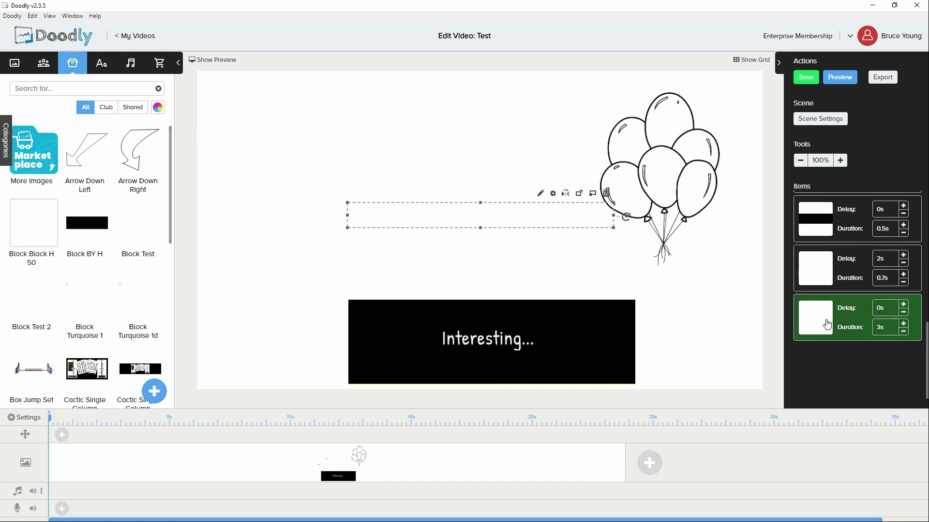
{"action": "left_click", "coordinate": [812, 275]}
{"action": "left_click", "coordinate": [811, 330]}
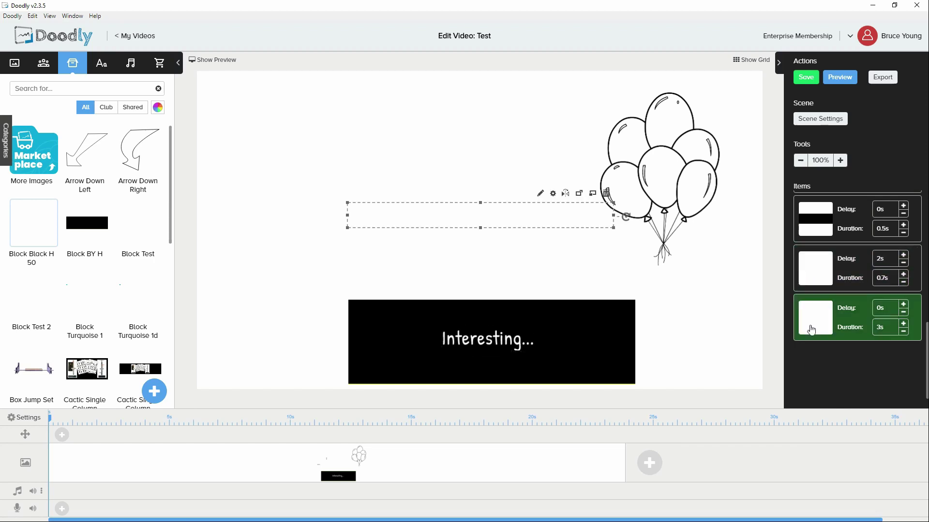
{"action": "left_click", "coordinate": [606, 193]}
{"action": "left_click", "coordinate": [492, 296]}
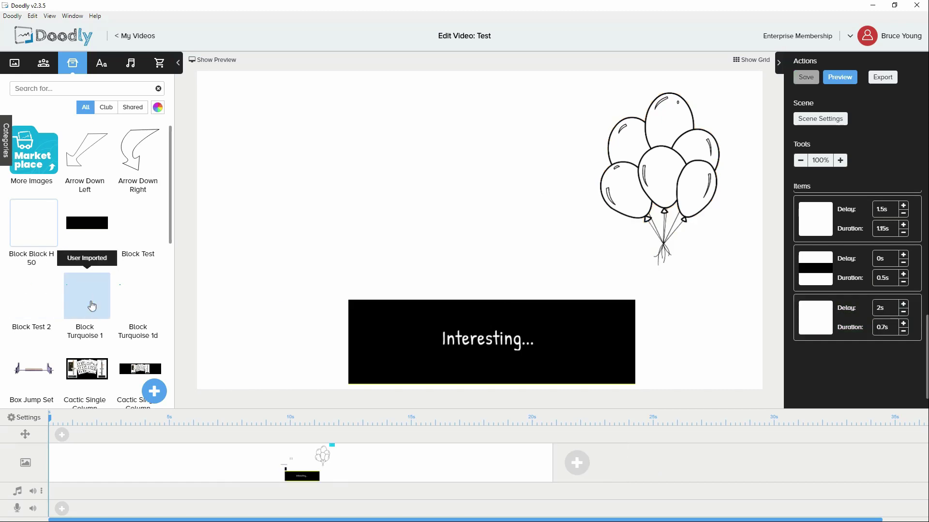
{"action": "scroll", "coordinate": [92, 306], "scroll_direction": "down", "scroll_amount": 3}
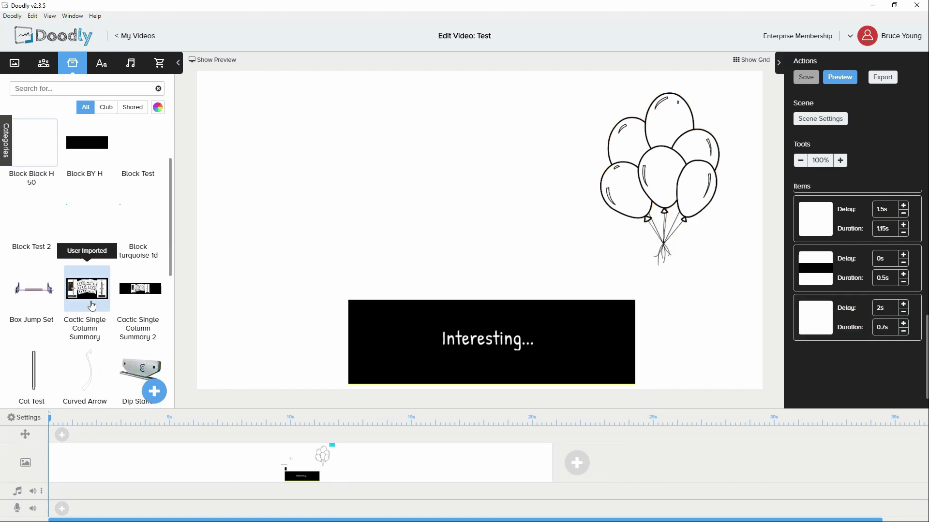
{"action": "scroll", "coordinate": [92, 306], "scroll_direction": "up", "scroll_amount": 3}
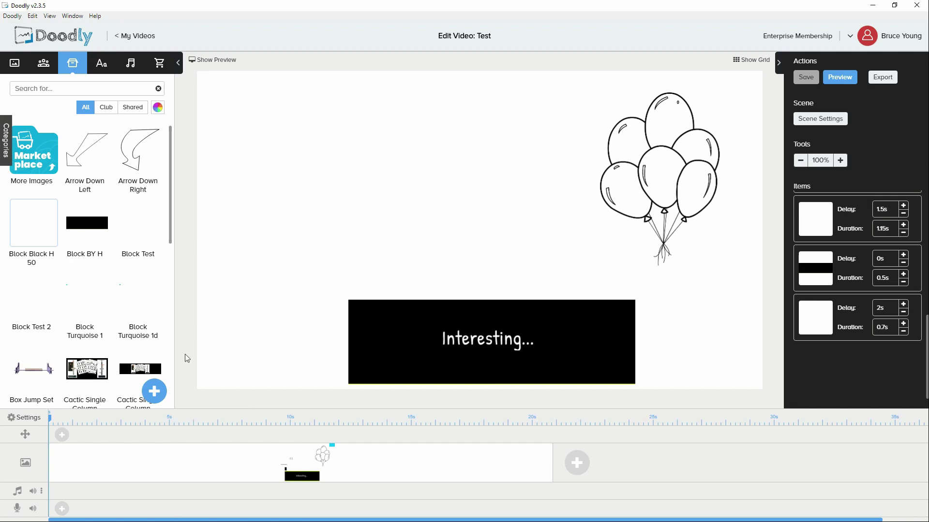
Step: In OpenToonz's Block 4 scene, play the yellow-and-black bar animation from frame 1, pausing at 165
{"action": "key", "text": "alt+Tab"}
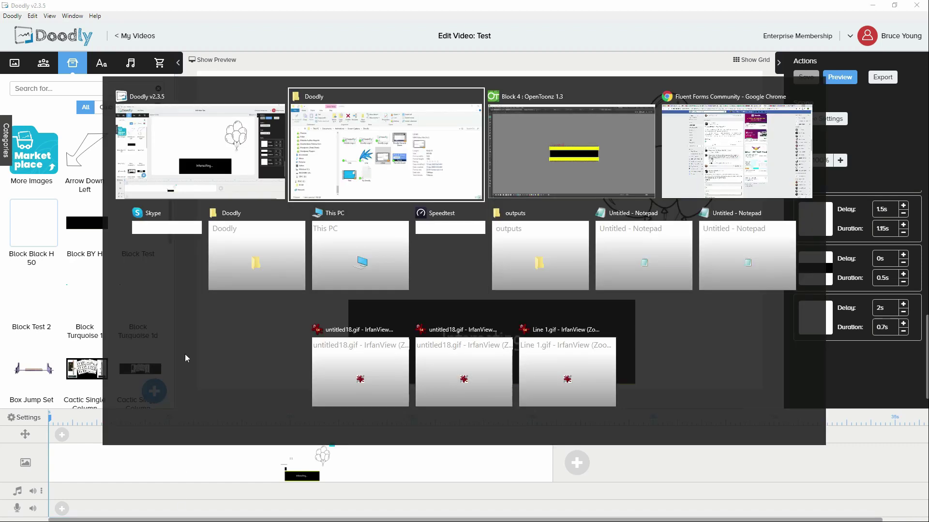
{"action": "key", "text": "alt+Tab"}
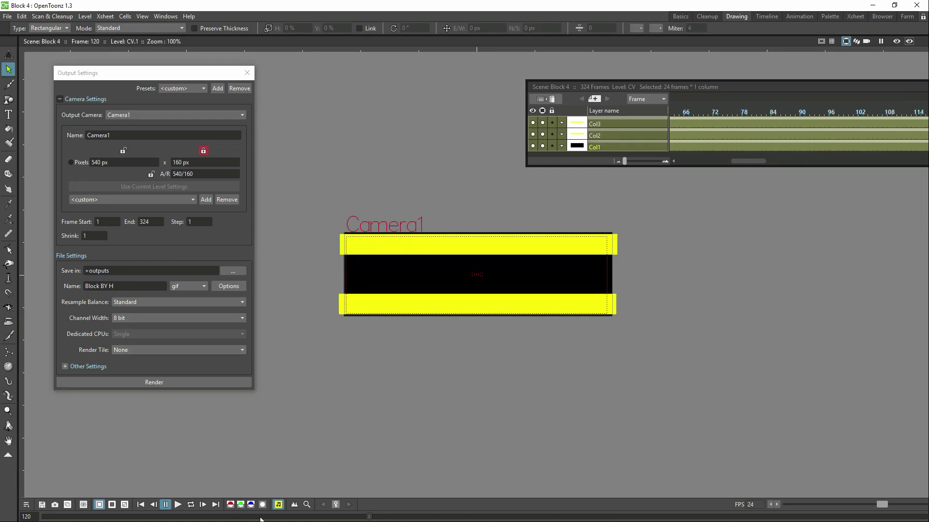
{"action": "left_click", "coordinate": [178, 506]}
{"action": "left_click", "coordinate": [166, 505]}
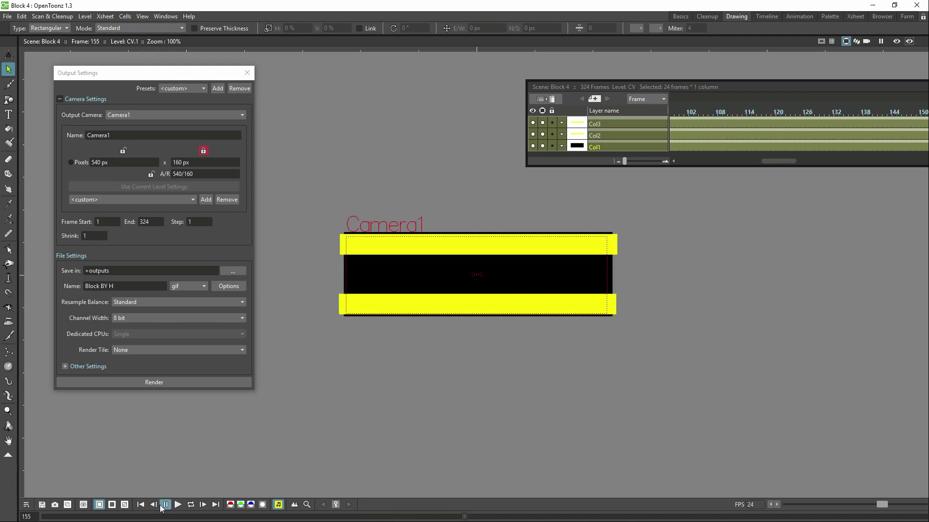
{"action": "left_click", "coordinate": [140, 506]}
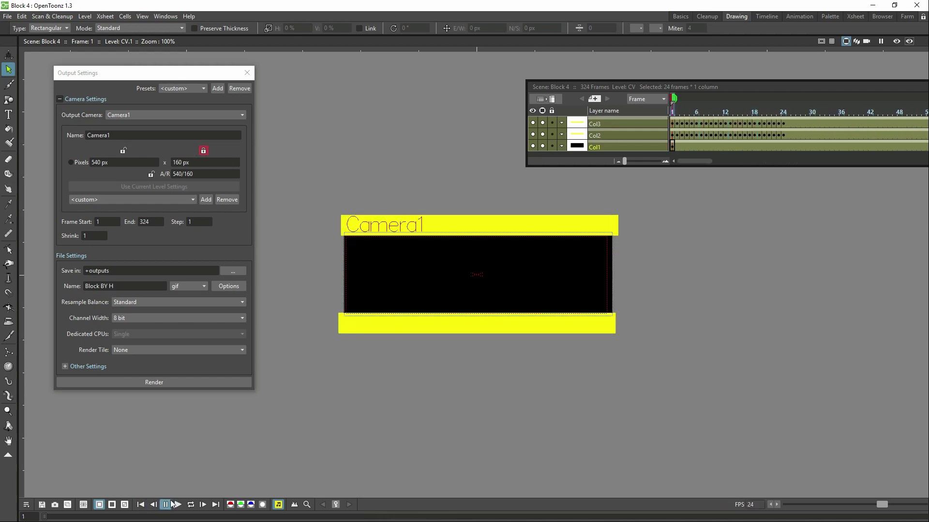
{"action": "left_click", "coordinate": [178, 505]}
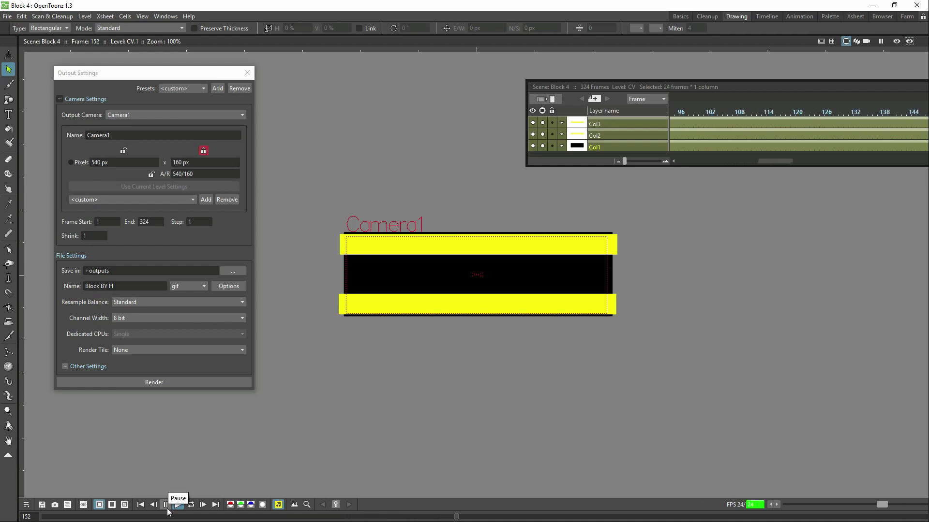
{"action": "left_click", "coordinate": [166, 507]}
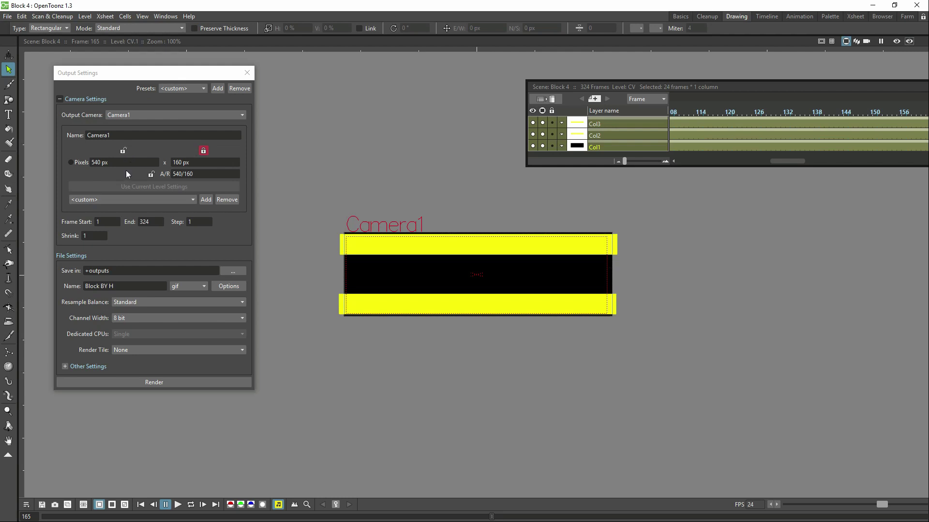
{"action": "left_click", "coordinate": [112, 164]}
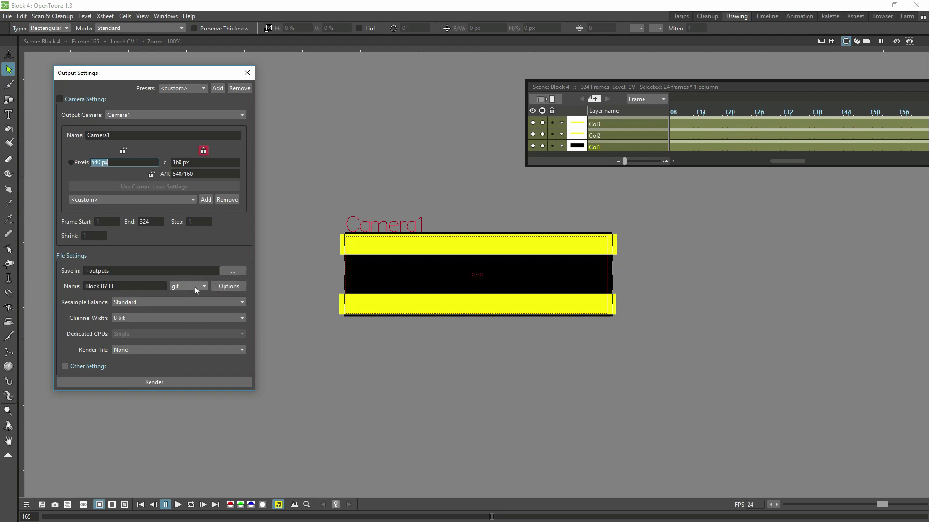
Step: Set the GIF format options to scale 100 with Looping and Generate Palette enabled
{"action": "left_click", "coordinate": [222, 286]}
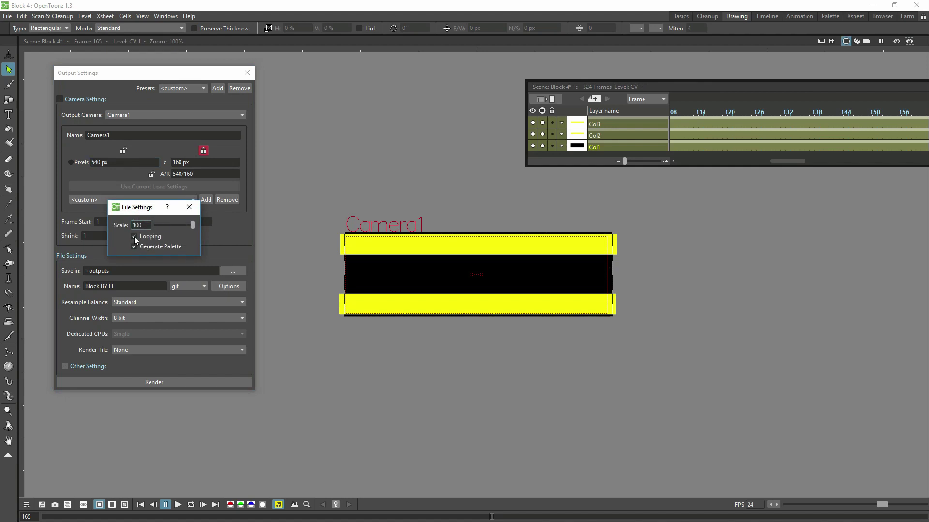
{"action": "left_click", "coordinate": [190, 209]}
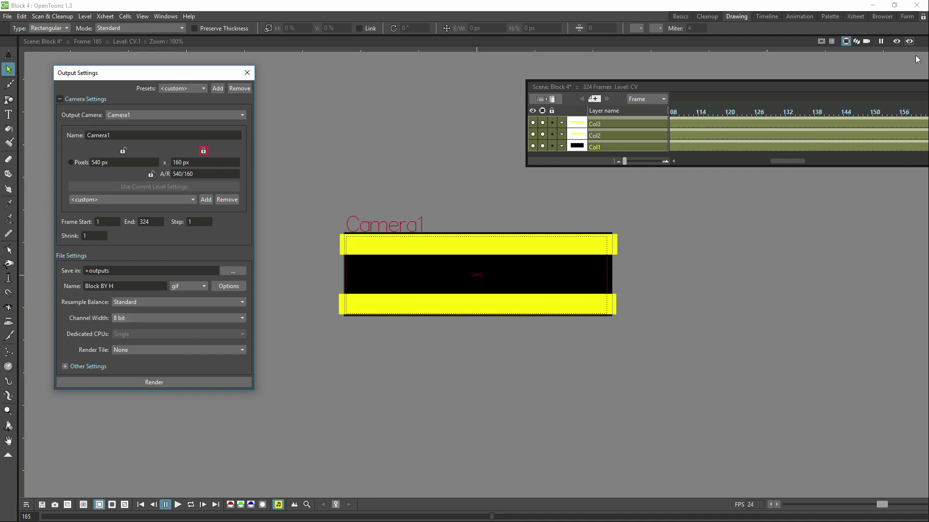
Step: Adjust the Block 4 timeline around frame 25 in Col3 for the Block BY H render, then return to Doodly
{"action": "left_click_drag", "start_coordinate": [874, 91], "coordinate": [529, 85]}
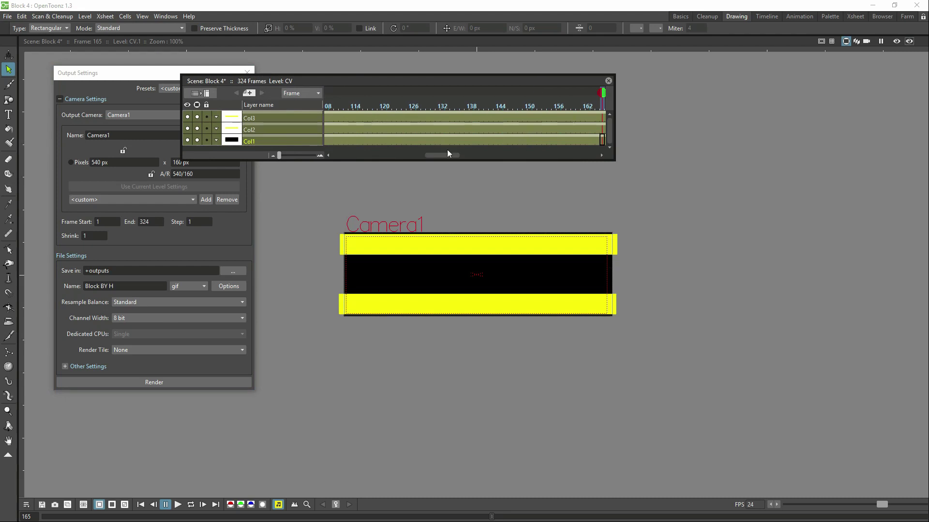
{"action": "mouse_move", "coordinate": [438, 155]}
{"action": "left_mouse_down"}
{"action": "mouse_move", "coordinate": [536, 159]}
{"action": "mouse_move", "coordinate": [345, 145]}
{"action": "left_mouse_up"}
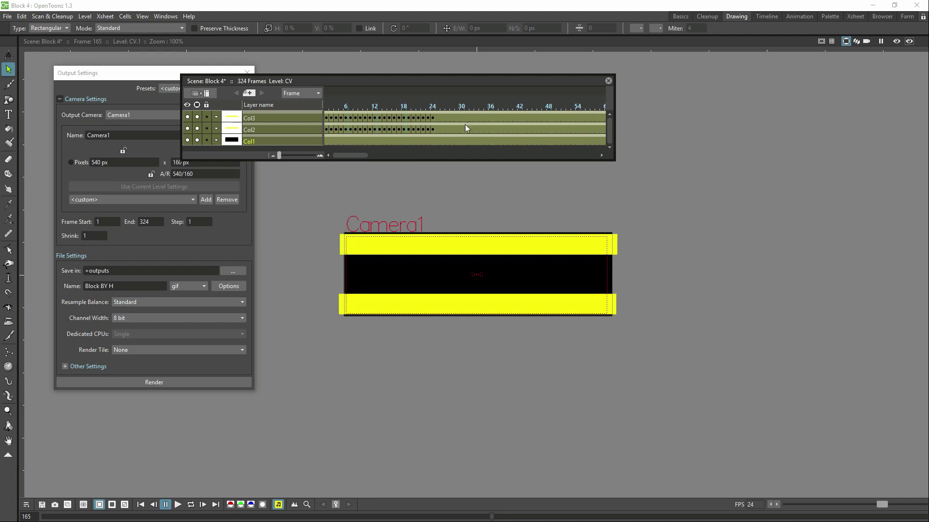
{"action": "left_click", "coordinate": [437, 117]}
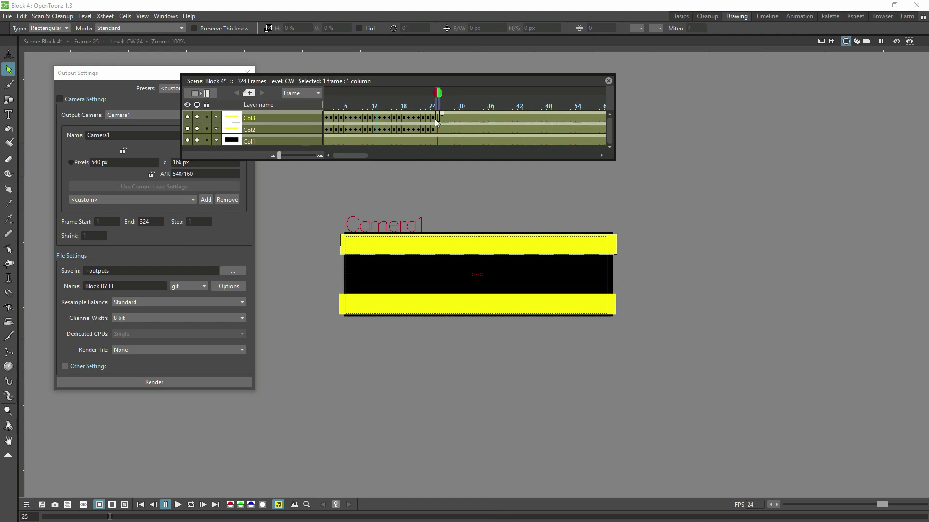
{"action": "left_click_drag", "start_coordinate": [350, 157], "coordinate": [590, 151]}
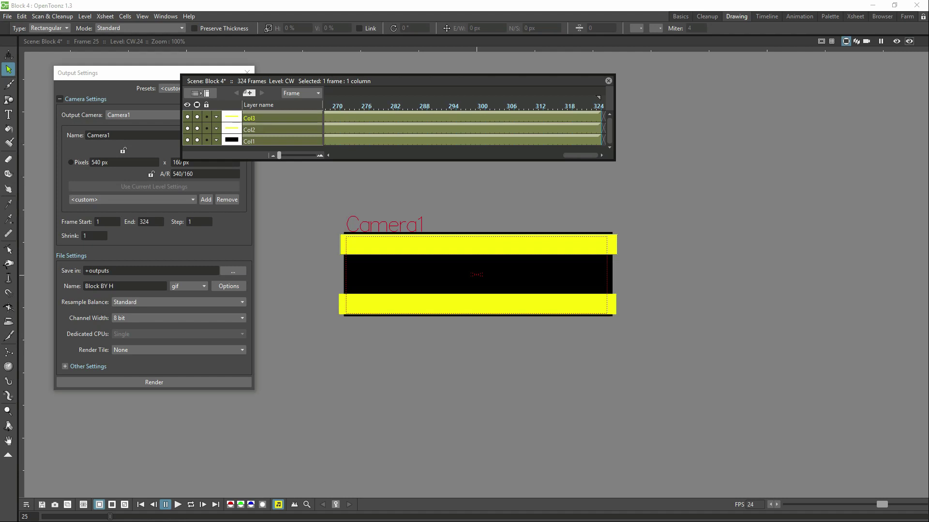
{"action": "key", "text": "alt+Tab"}
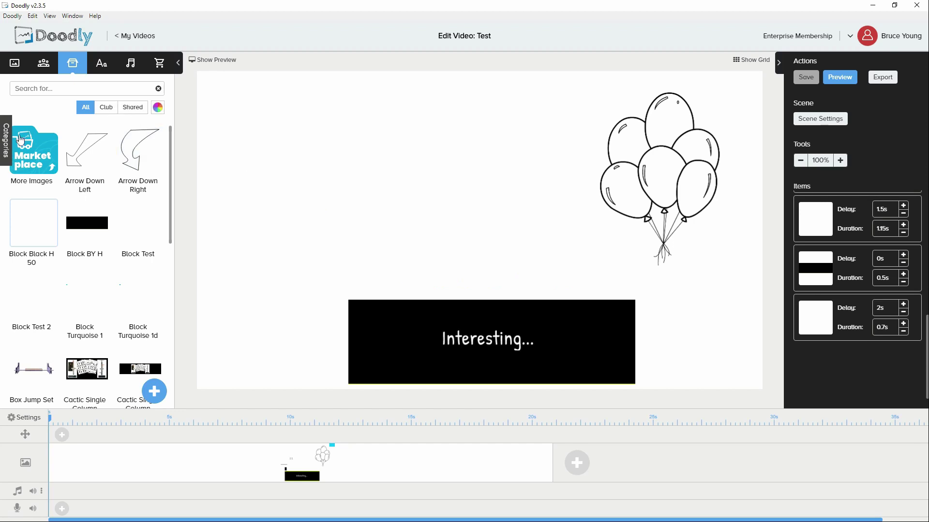
{"action": "left_click", "coordinate": [10, 150]}
{"action": "left_click", "coordinate": [19, 166]}
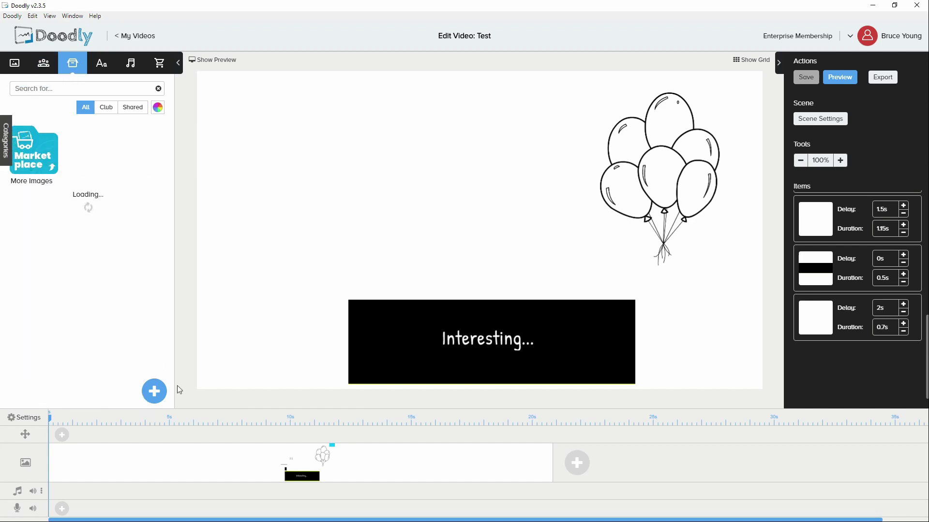
{"action": "left_click", "coordinate": [159, 397]}
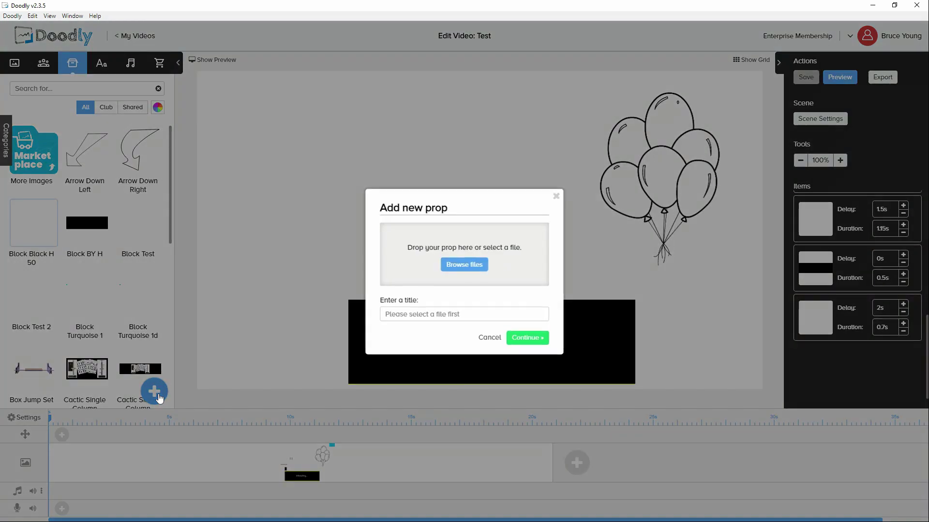
{"action": "left_click", "coordinate": [556, 196]}
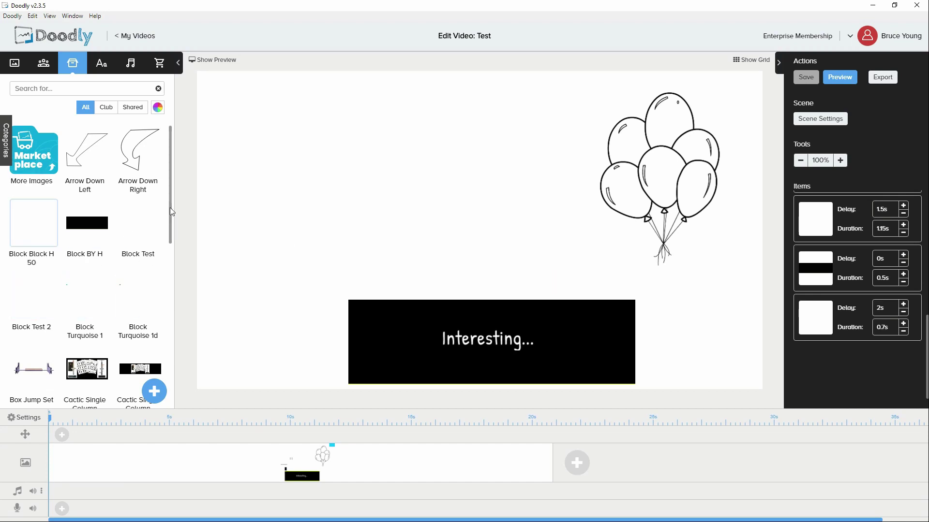
{"action": "left_click_drag", "start_coordinate": [170, 215], "coordinate": [144, 342]}
{"action": "scroll", "coordinate": [144, 343], "scroll_direction": "down", "scroll_amount": 3}
{"action": "scroll", "coordinate": [154, 300], "scroll_direction": "up", "scroll_amount": 10}
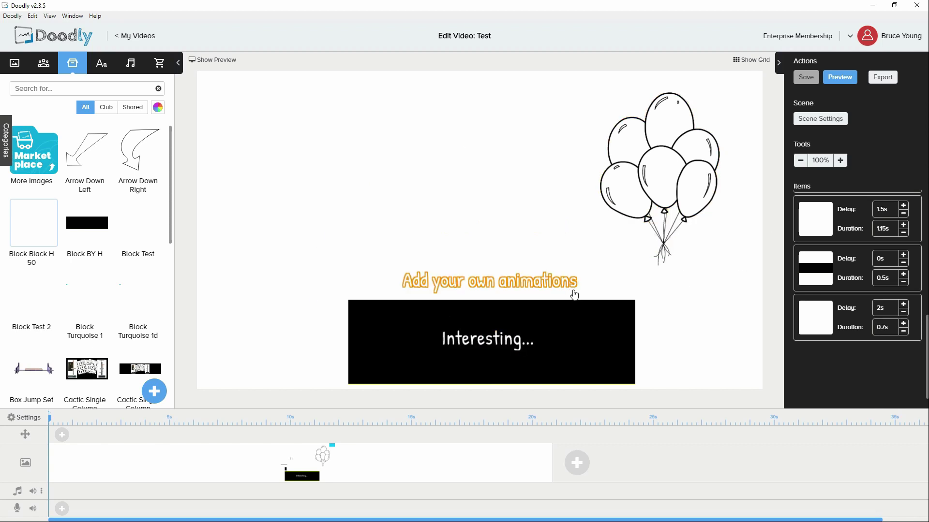
{"action": "left_click", "coordinate": [840, 79]}
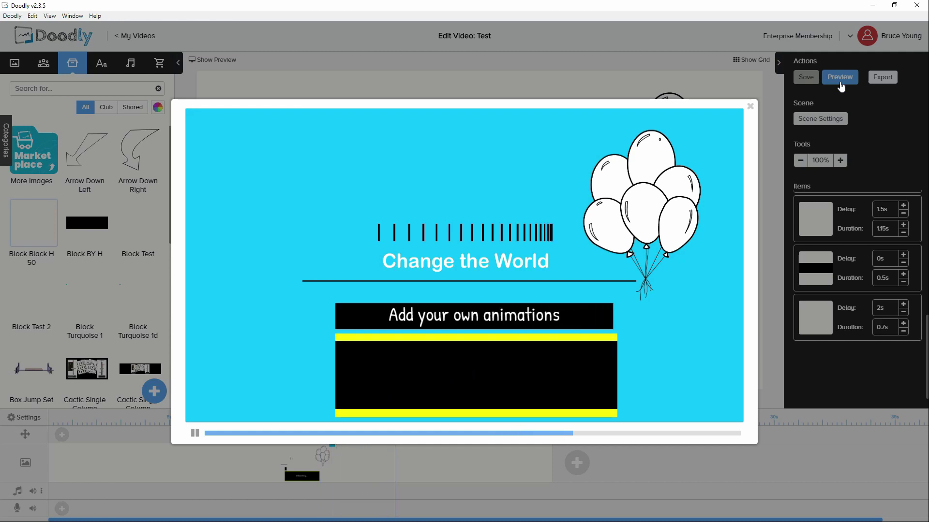
{"action": "left_click", "coordinate": [750, 107]}
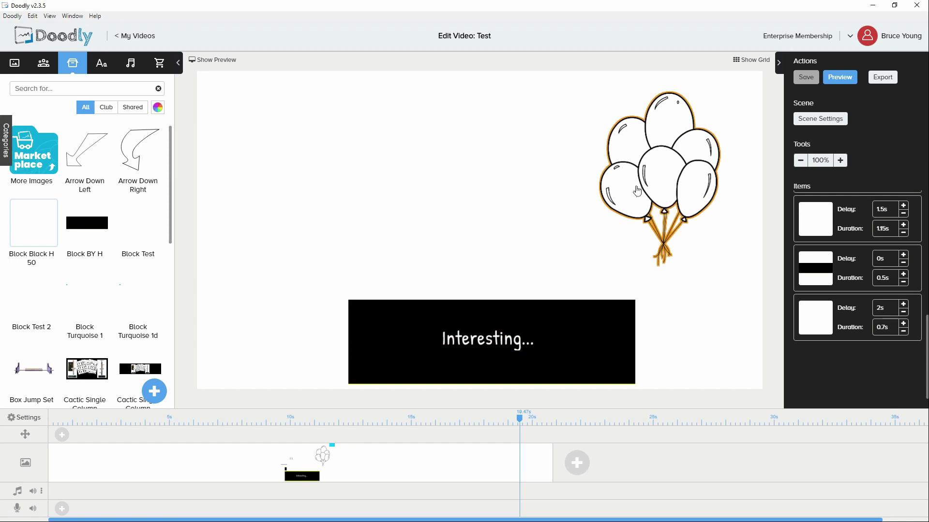
{"action": "scroll", "coordinate": [893, 344], "scroll_direction": "down", "scroll_amount": 1}
{"action": "scroll", "coordinate": [893, 343], "scroll_direction": "up", "scroll_amount": 5}
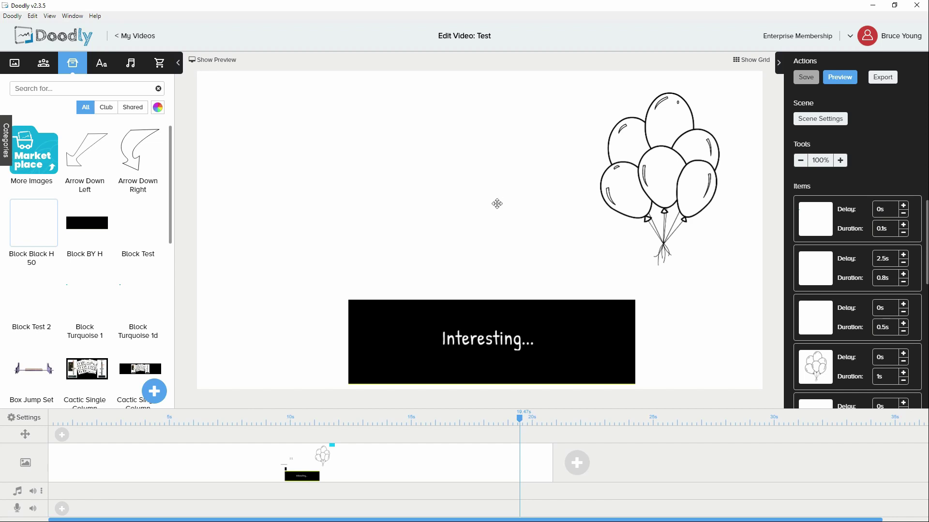
Step: Delete the extra text element sitting above the black block
{"action": "left_click", "coordinate": [496, 202]}
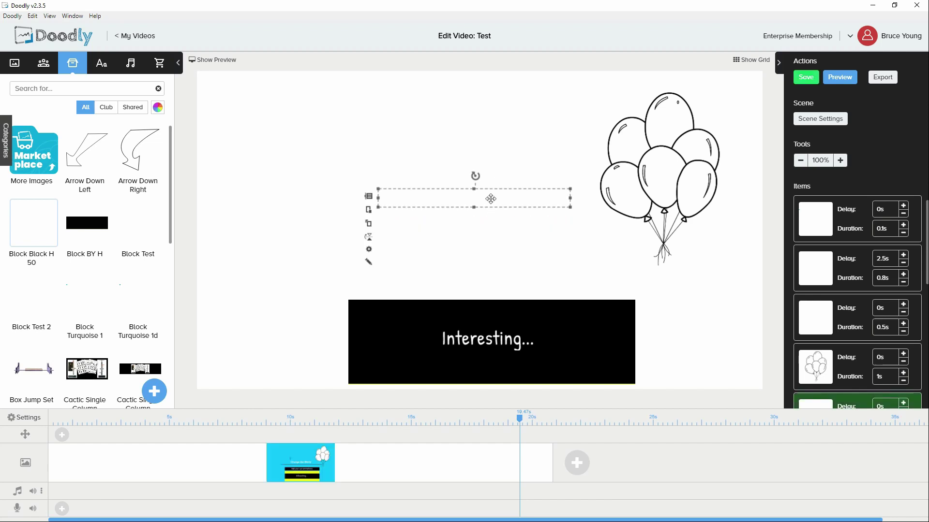
{"action": "left_click", "coordinate": [368, 197]}
{"action": "left_click", "coordinate": [493, 296]}
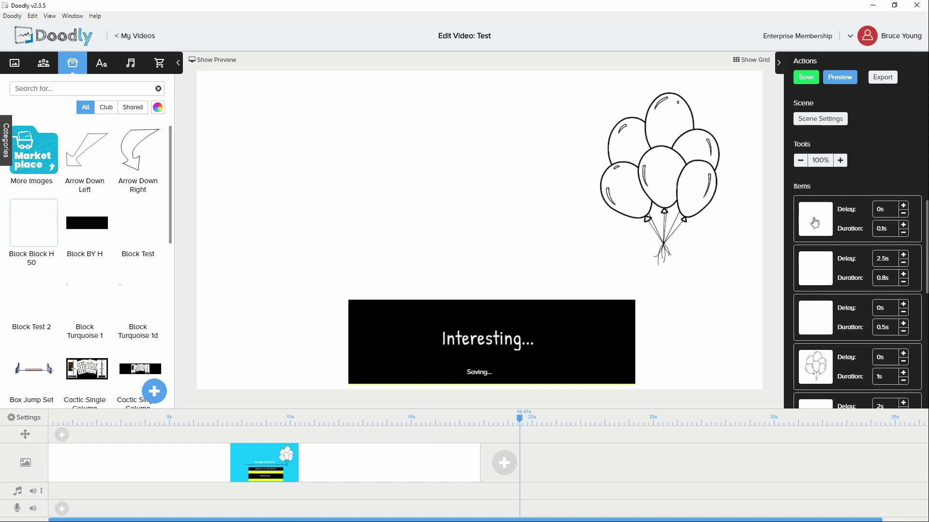
Step: Select the Change the World title card in the Items panel to change its 2.5s delay
{"action": "left_click", "coordinate": [815, 223]}
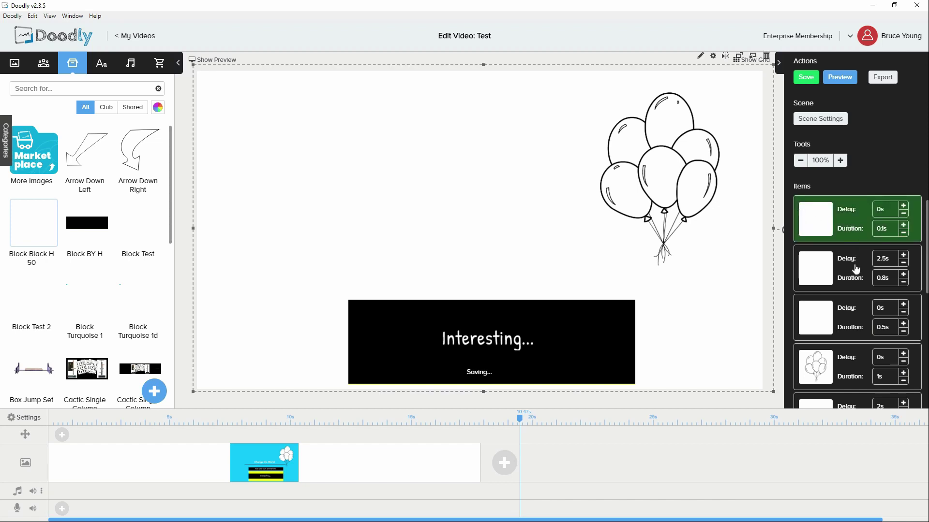
{"action": "scroll", "coordinate": [855, 319], "scroll_direction": "down", "scroll_amount": 3}
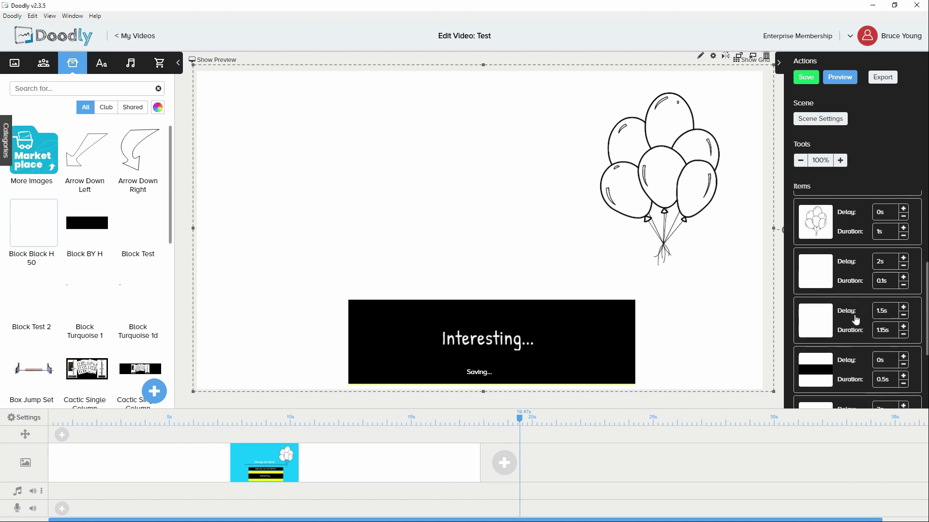
{"action": "scroll", "coordinate": [855, 319], "scroll_direction": "up", "scroll_amount": 3}
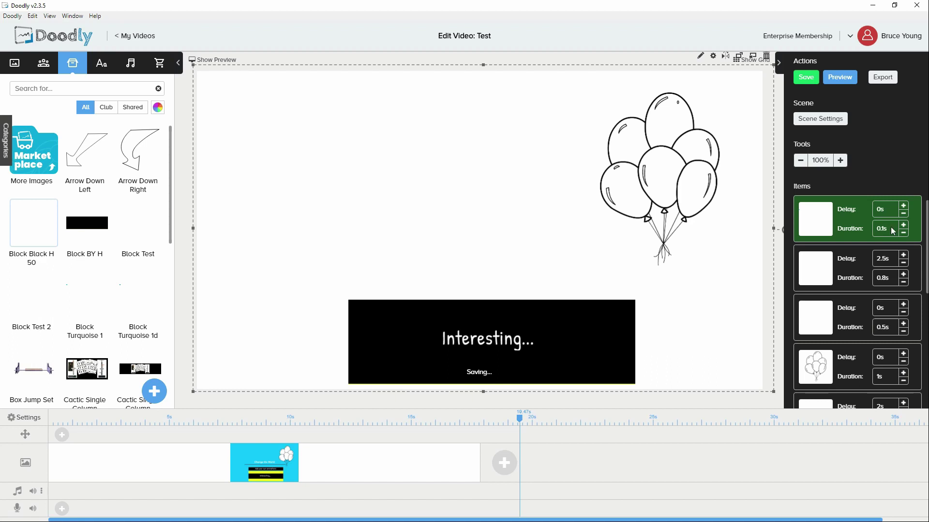
{"action": "left_click", "coordinate": [830, 267]}
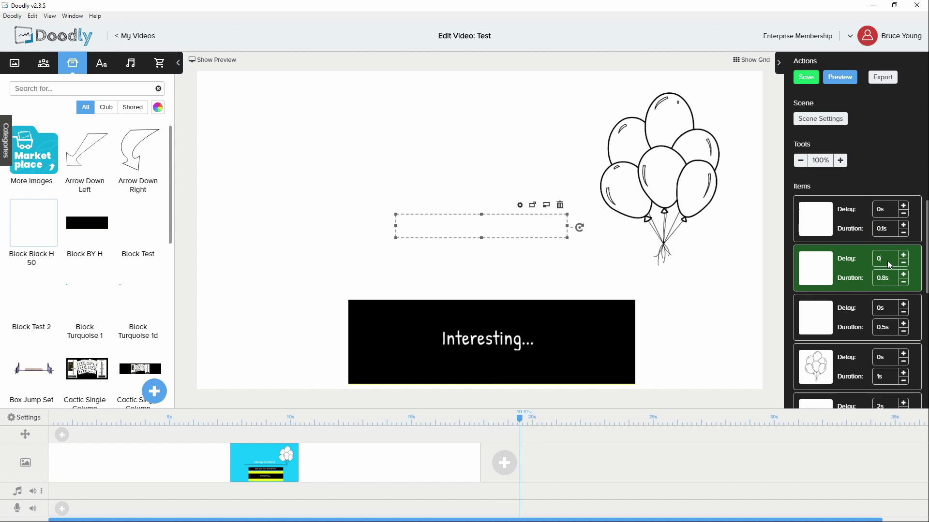
Step: Preview the scene with the title's delay at 0, then restore the delay to 2.5s
{"action": "left_click", "coordinate": [885, 278]}
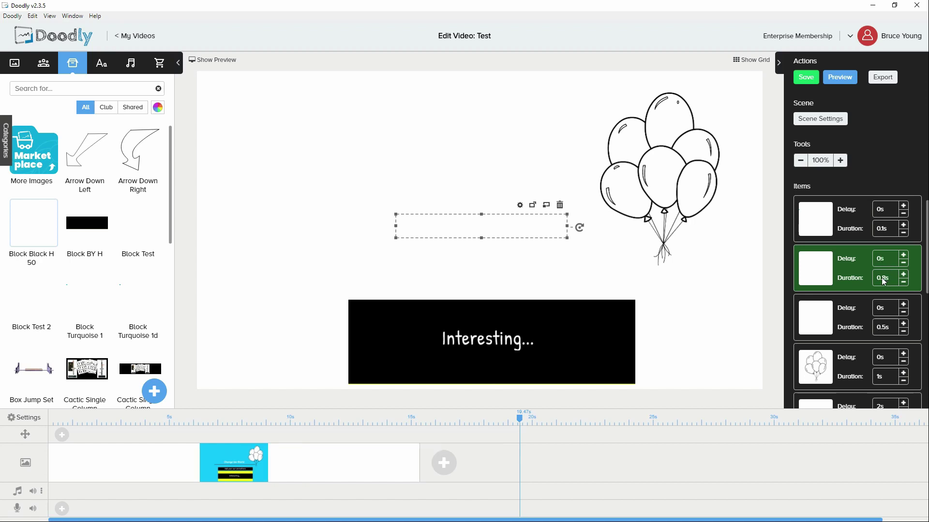
{"action": "left_click", "coordinate": [849, 83]}
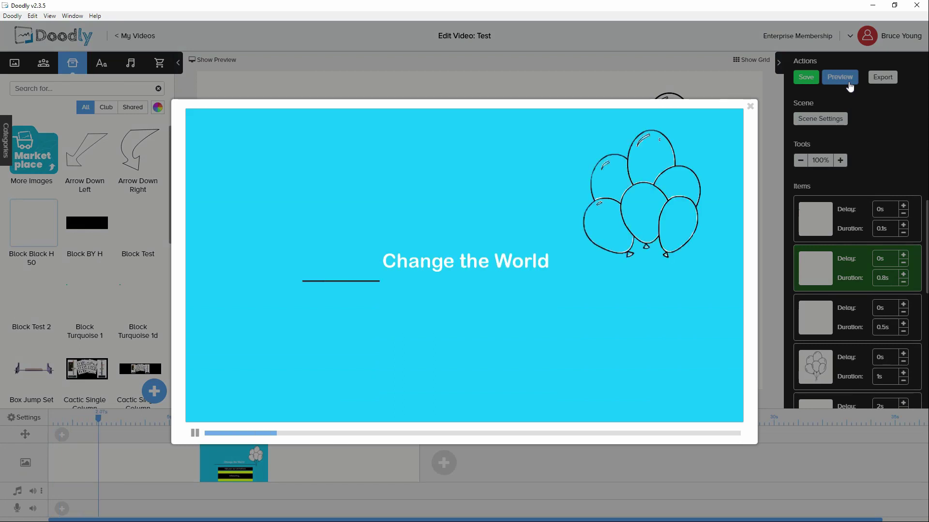
{"action": "left_click", "coordinate": [750, 106]}
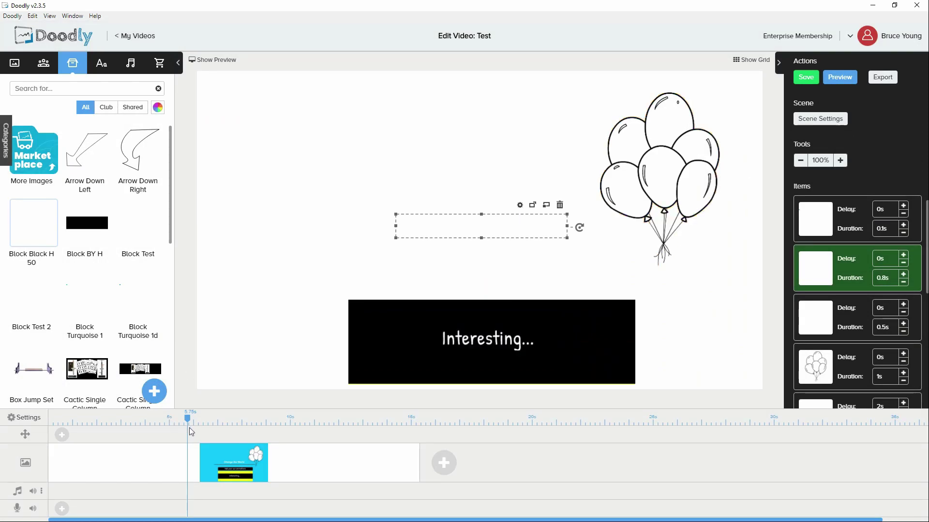
{"action": "left_click_drag", "start_coordinate": [188, 420], "coordinate": [47, 416]}
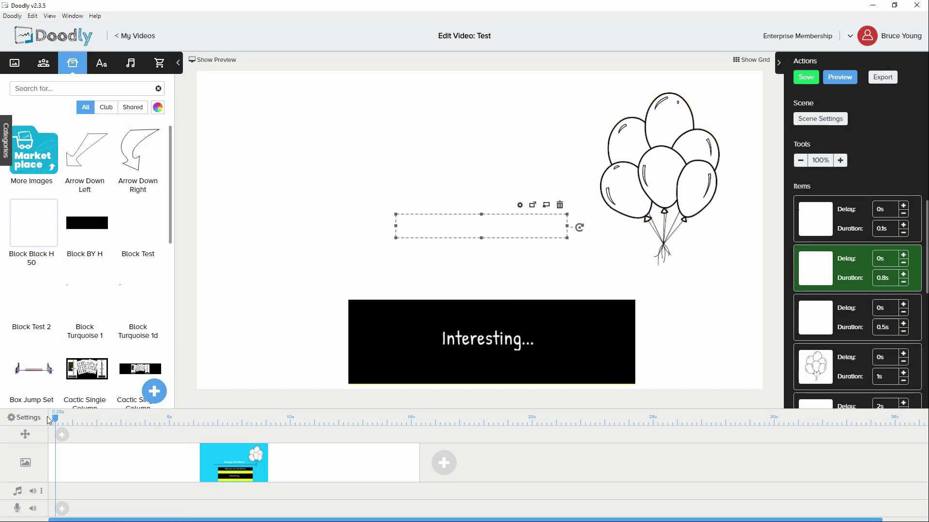
{"action": "left_click", "coordinate": [836, 77]}
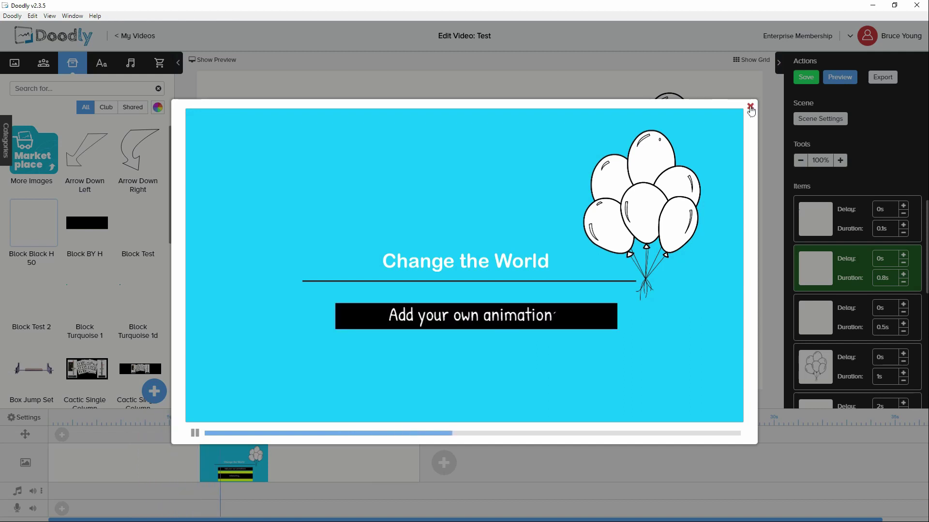
{"action": "key", "text": "Escape"}
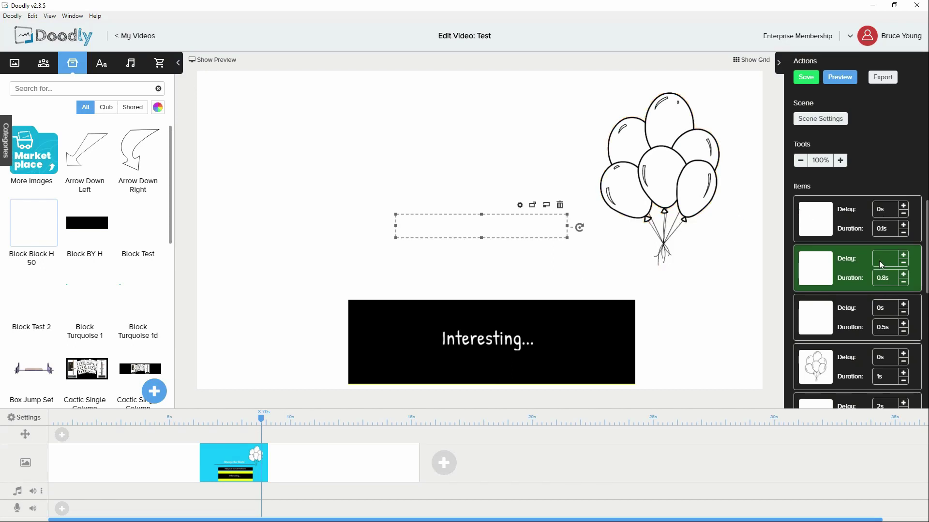
{"action": "type", "text": "2.5"}
{"action": "key", "text": "Return"}
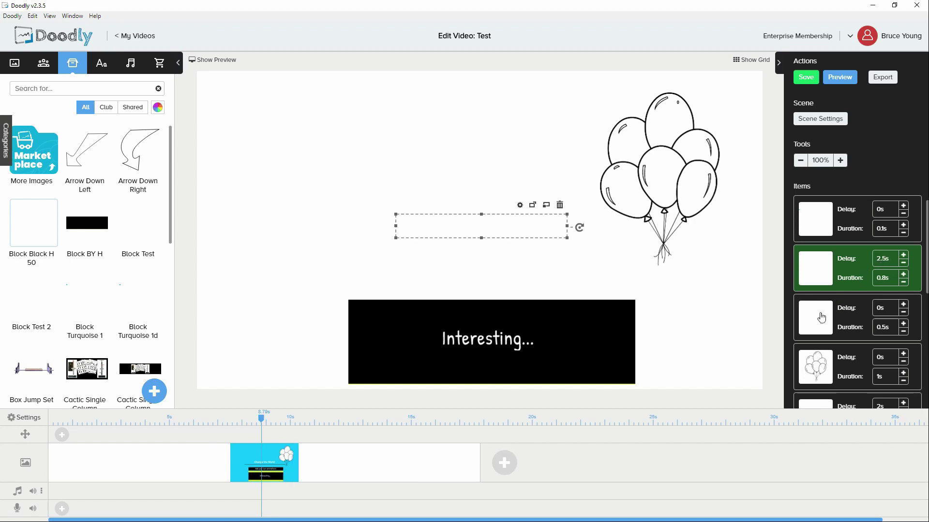
Step: Select the long line item and preview the whole scene
{"action": "left_click", "coordinate": [796, 307]}
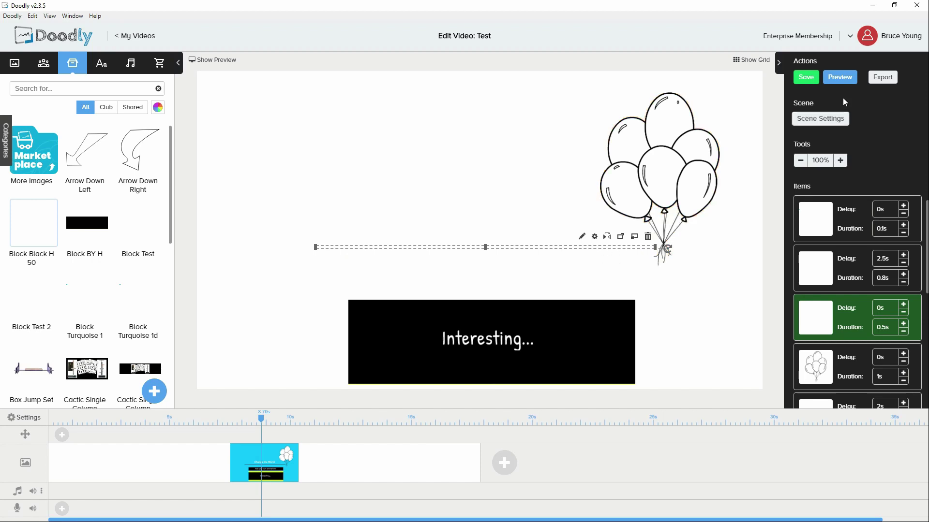
{"action": "left_click", "coordinate": [848, 78]}
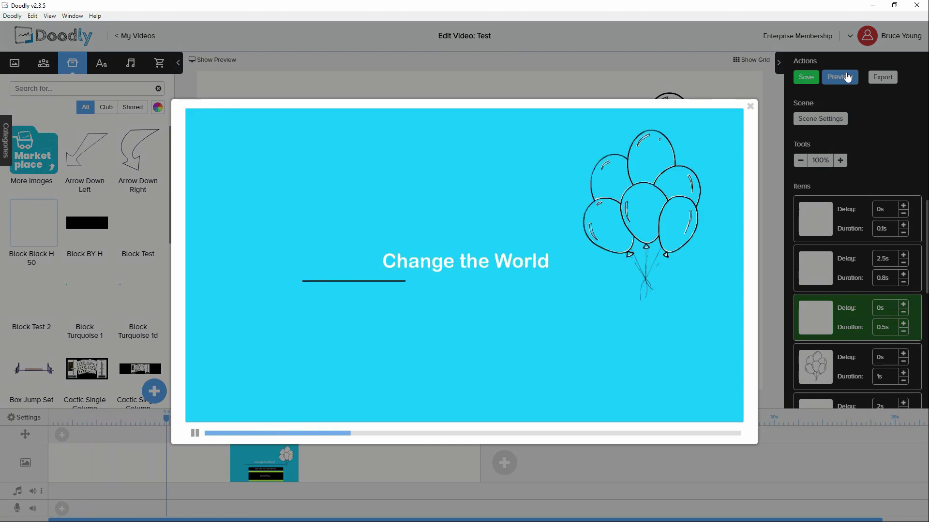
Step: Rotate the line under the title to 180° in Asset Settings and preview the result
{"action": "left_click", "coordinate": [751, 107]}
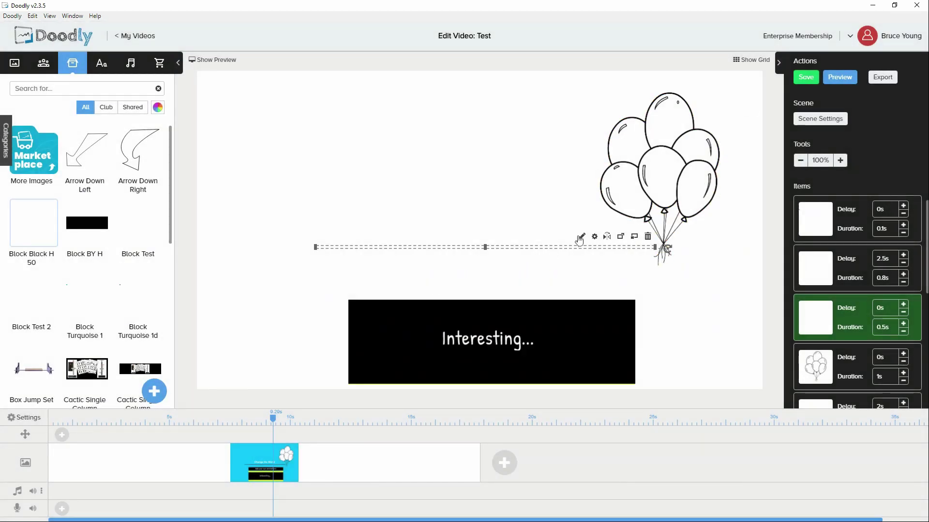
{"action": "left_click", "coordinate": [594, 237]}
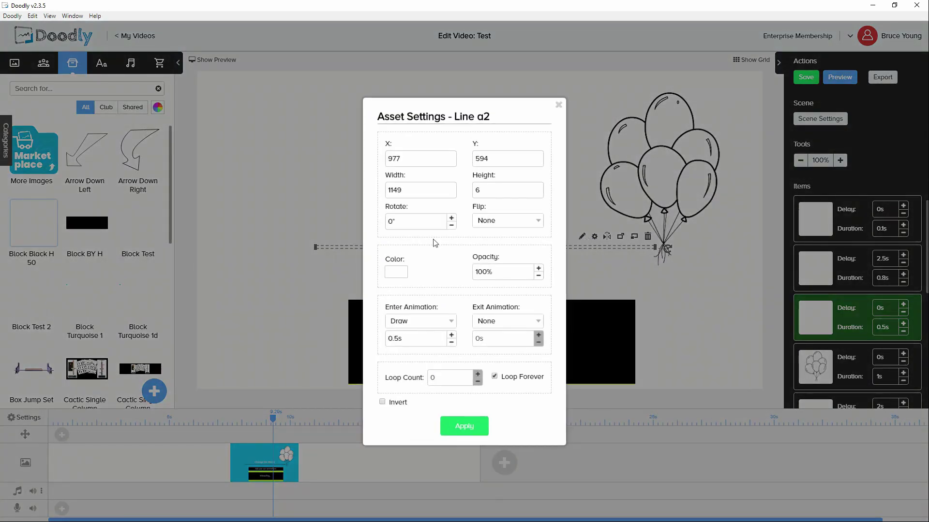
{"action": "left_click", "coordinate": [411, 230]}
{"action": "left_click_drag", "start_coordinate": [416, 230], "coordinate": [383, 227]}
{"action": "type", "text": "80"}
{"action": "left_click", "coordinate": [462, 425]}
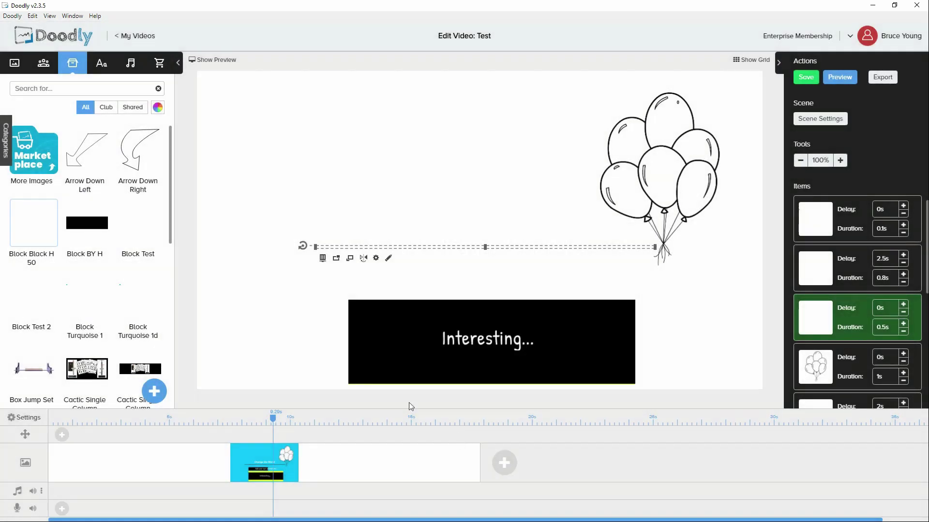
{"action": "left_click", "coordinate": [847, 82]}
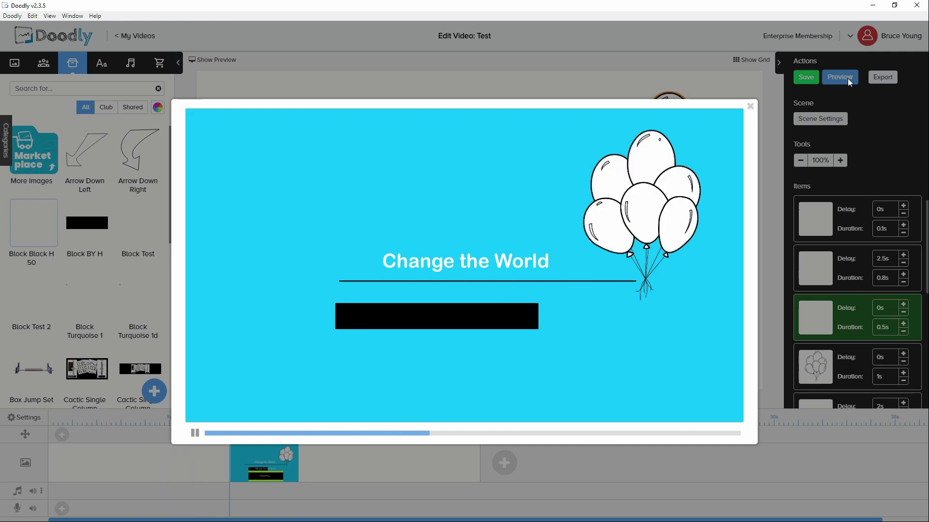
{"action": "left_click", "coordinate": [750, 109]}
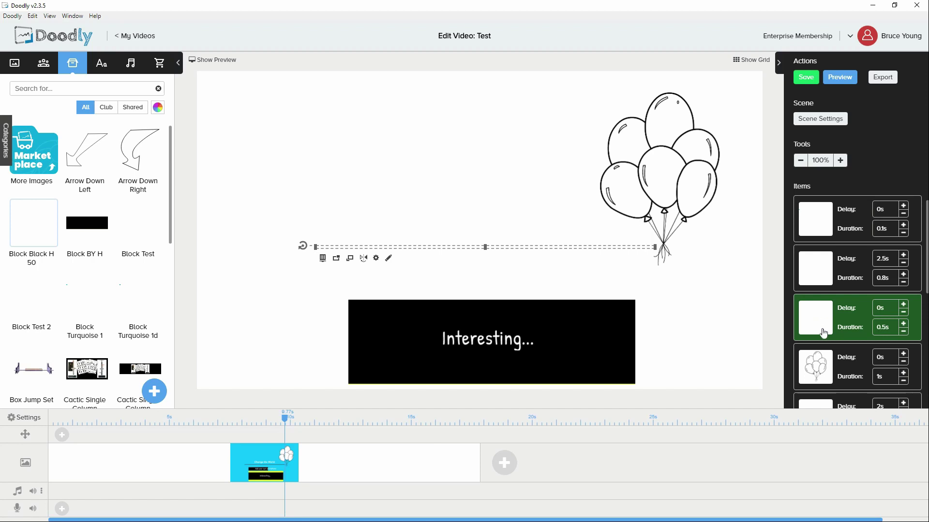
Step: Change the line's rotation from 180 to 90° so it stands vertically, then preview the scene
{"action": "left_click", "coordinate": [322, 259]}
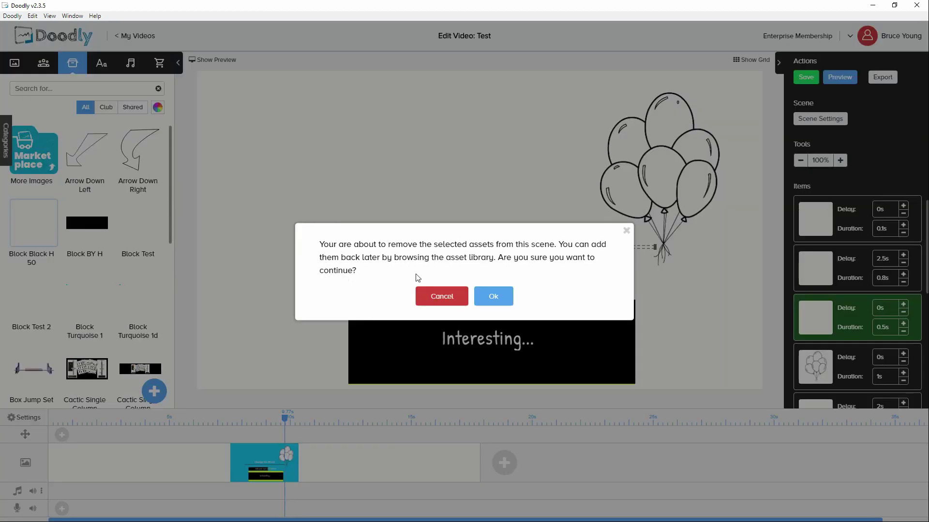
{"action": "left_click", "coordinate": [437, 297]}
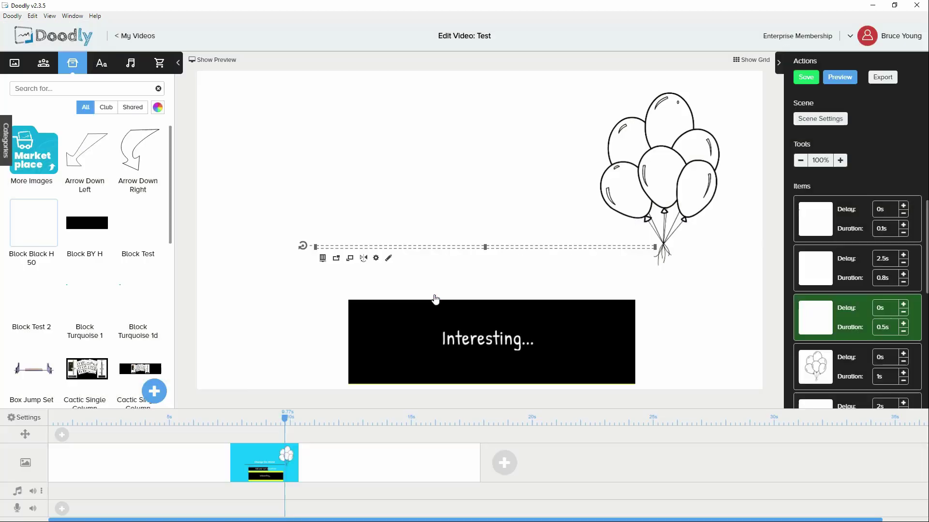
{"action": "left_click", "coordinate": [376, 259]}
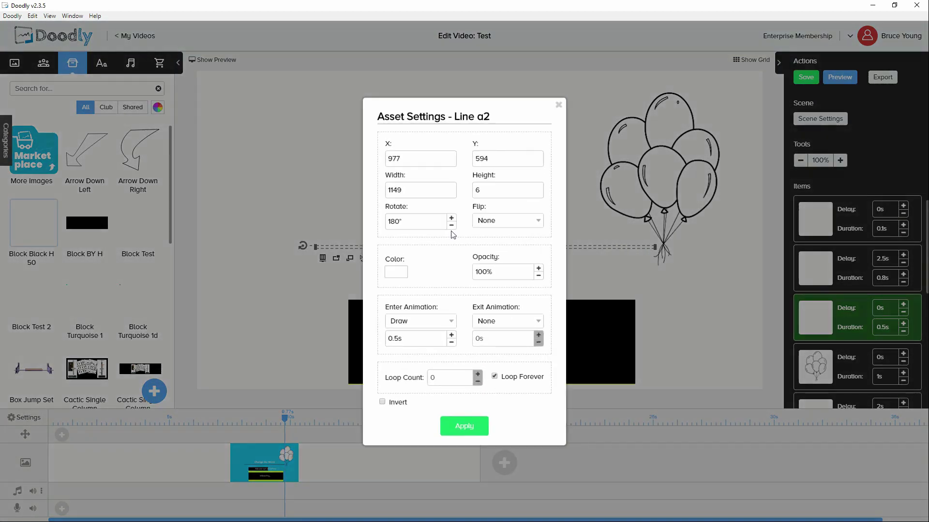
{"action": "left_click", "coordinate": [410, 221]}
{"action": "double_click", "coordinate": [411, 221]}
{"action": "type", "text": "90"}
{"action": "left_click", "coordinate": [460, 427]}
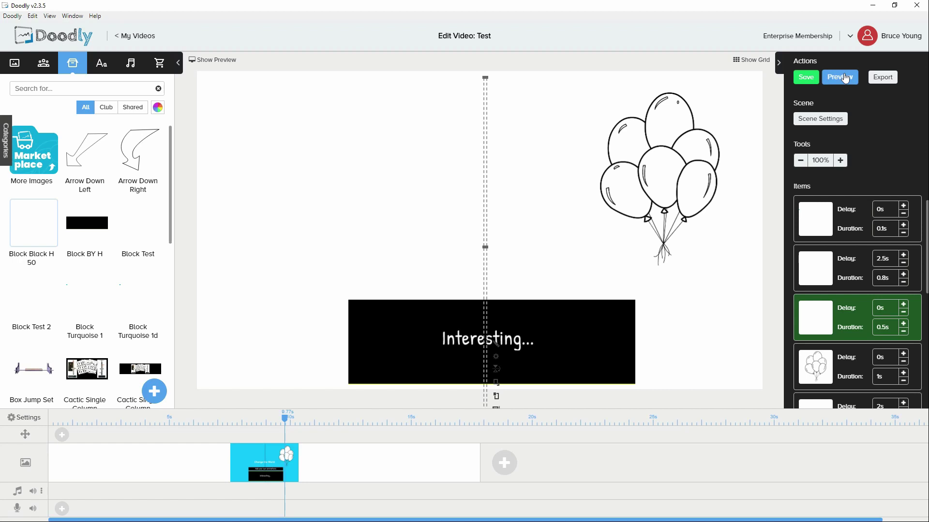
{"action": "left_click", "coordinate": [845, 78]}
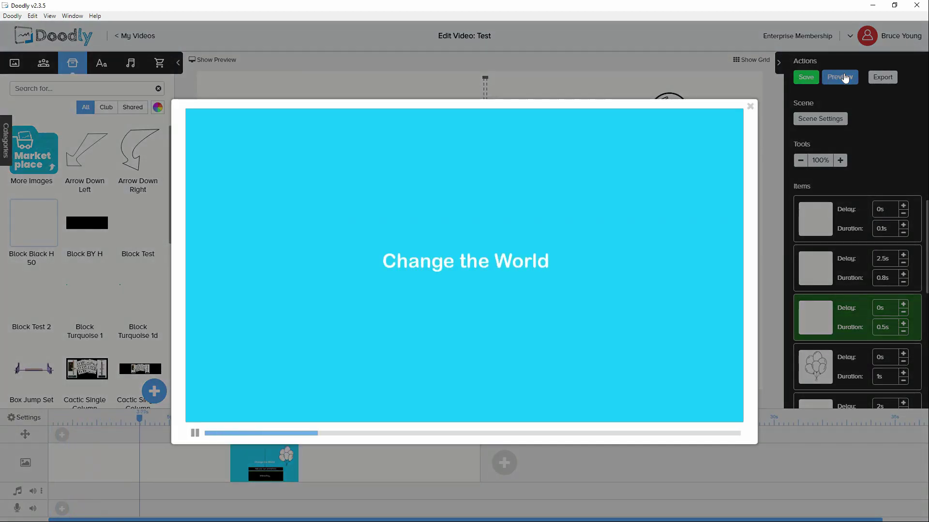
{"action": "left_click", "coordinate": [750, 106]}
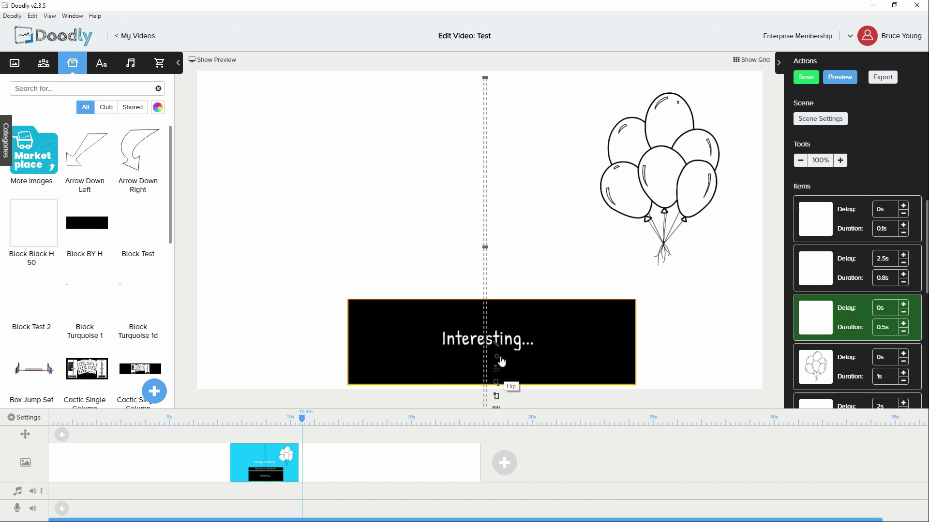
Step: Set the line's Rotate value to 0 so it lies horizontally under the title
{"action": "left_click", "coordinate": [498, 358]}
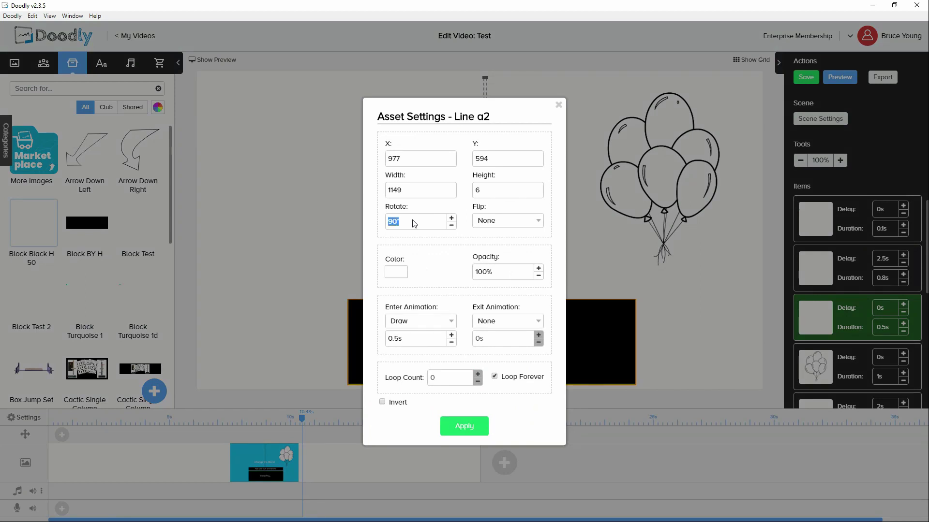
{"action": "type", "text": "0"}
{"action": "left_click", "coordinate": [463, 427]}
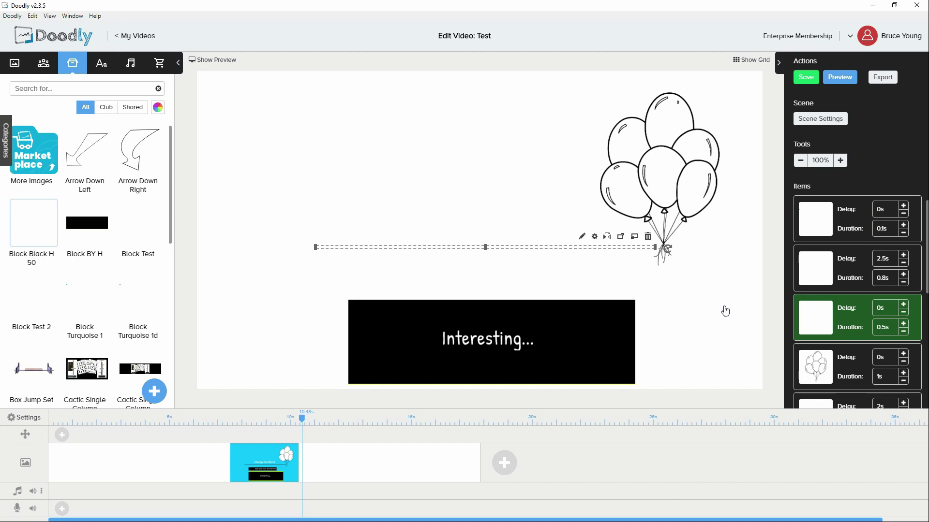
Step: Select the 'Add your own animations' text and move the timeline playhead to about 14.74 s
{"action": "left_click", "coordinate": [604, 276]}
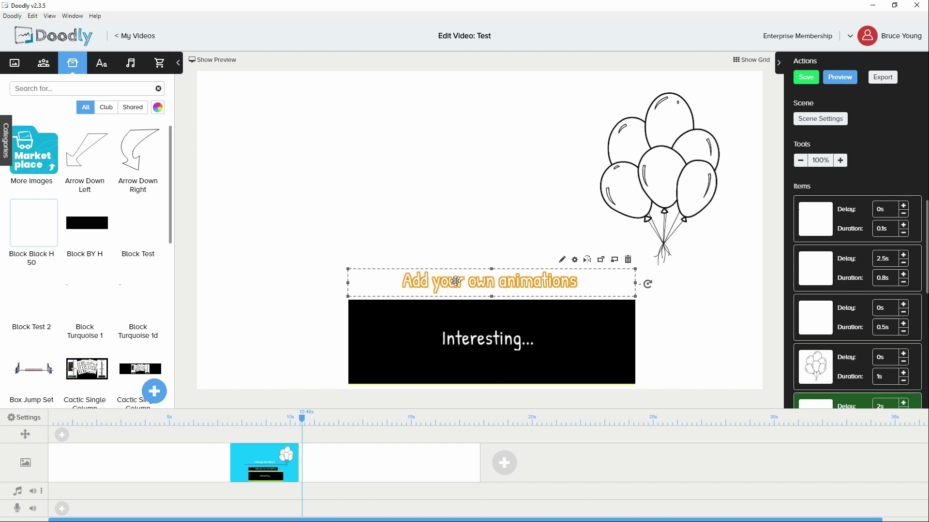
{"action": "left_click", "coordinate": [302, 423]}
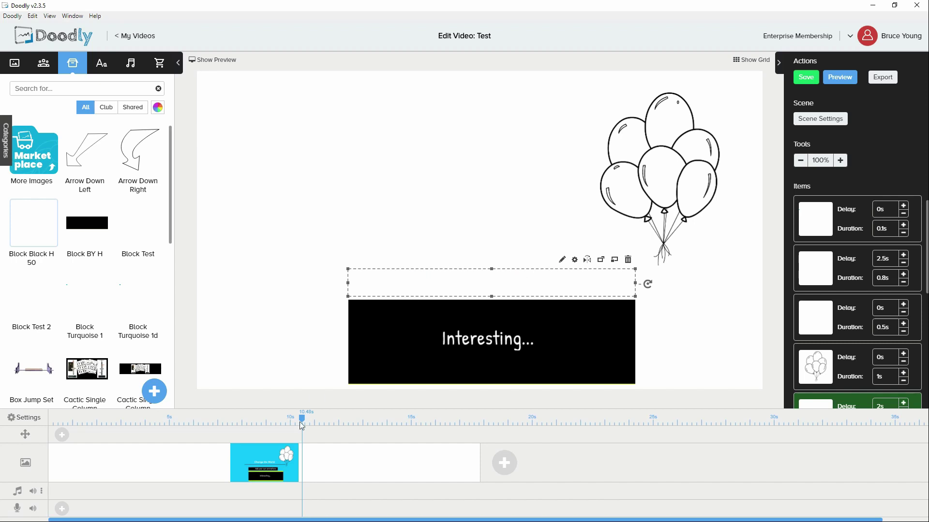
{"action": "left_click_drag", "start_coordinate": [301, 420], "coordinate": [405, 419]}
{"action": "left_click", "coordinate": [841, 78]}
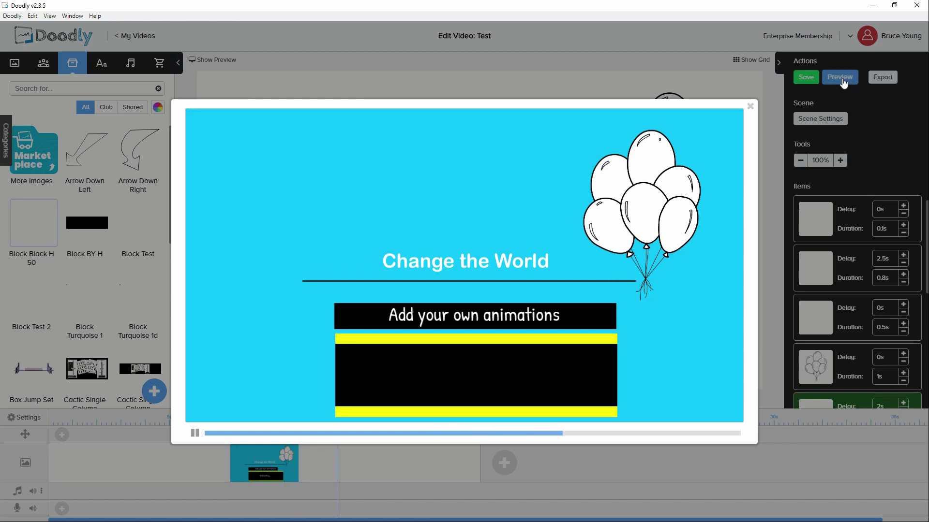
{"action": "left_click", "coordinate": [750, 107]}
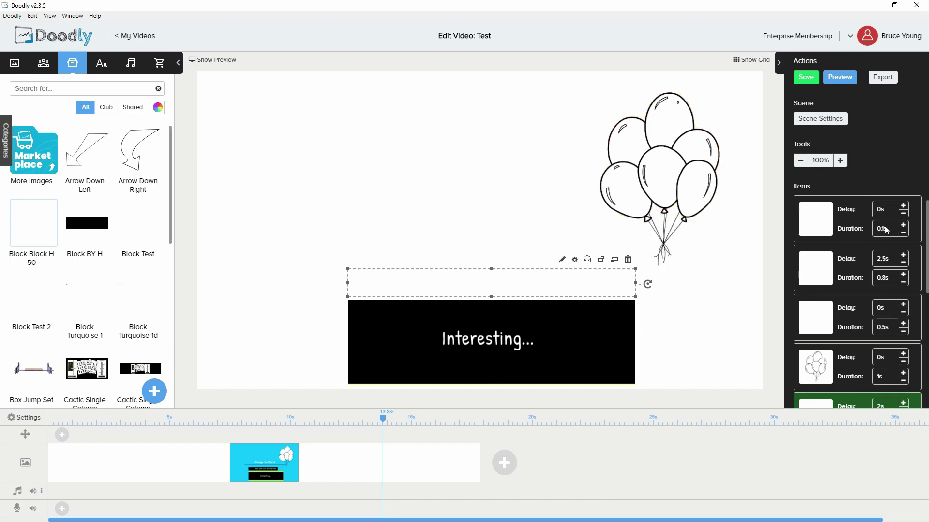
Step: Scroll the Items panel to review the last items' delays and durations
{"action": "scroll", "coordinate": [882, 336], "scroll_direction": "down", "scroll_amount": 3}
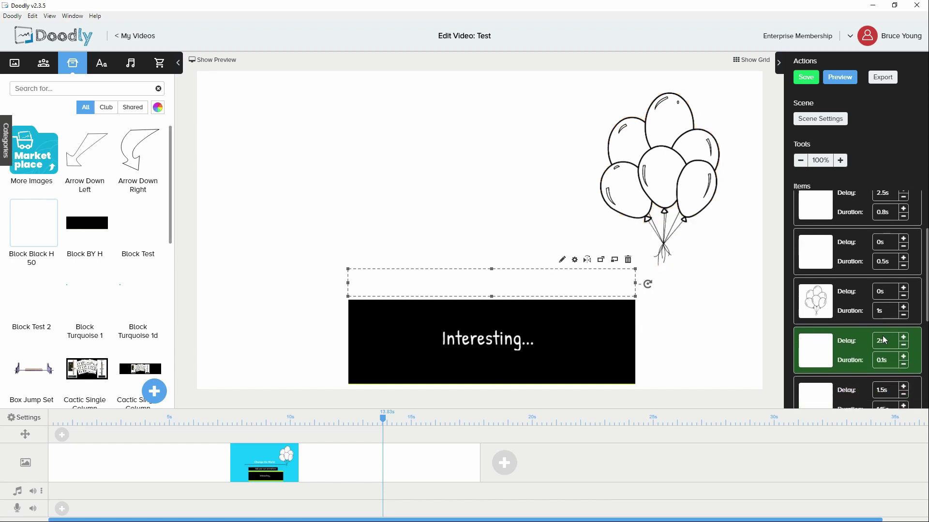
{"action": "scroll", "coordinate": [883, 338], "scroll_direction": "down", "scroll_amount": 2}
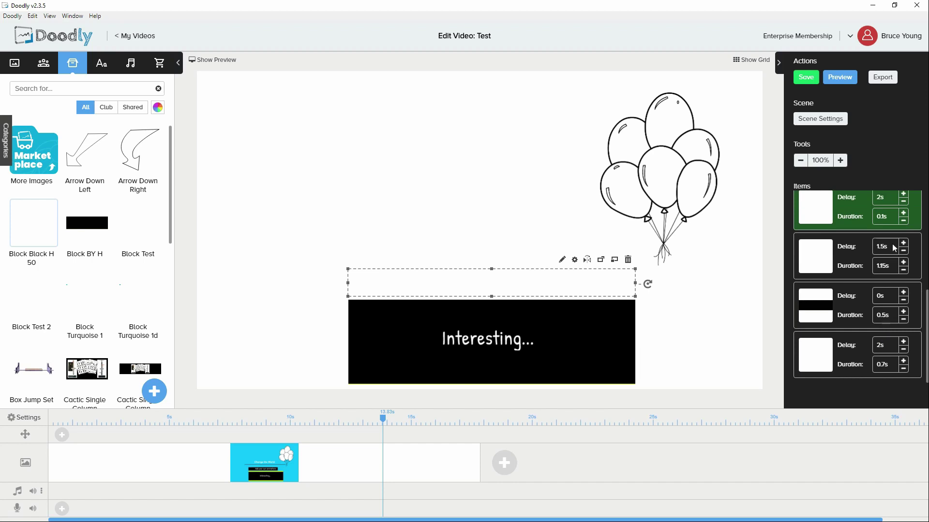